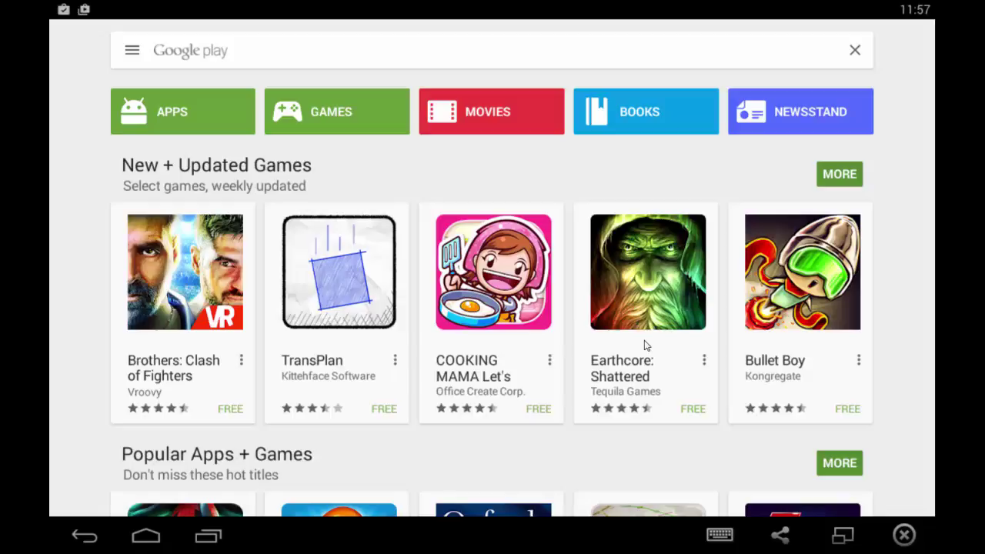
Search Google Play for tapatalk and install Tapatalk - Forums & Interests, accepting its access permissions.
{"action": "left_click", "coordinate": [429, 53]}
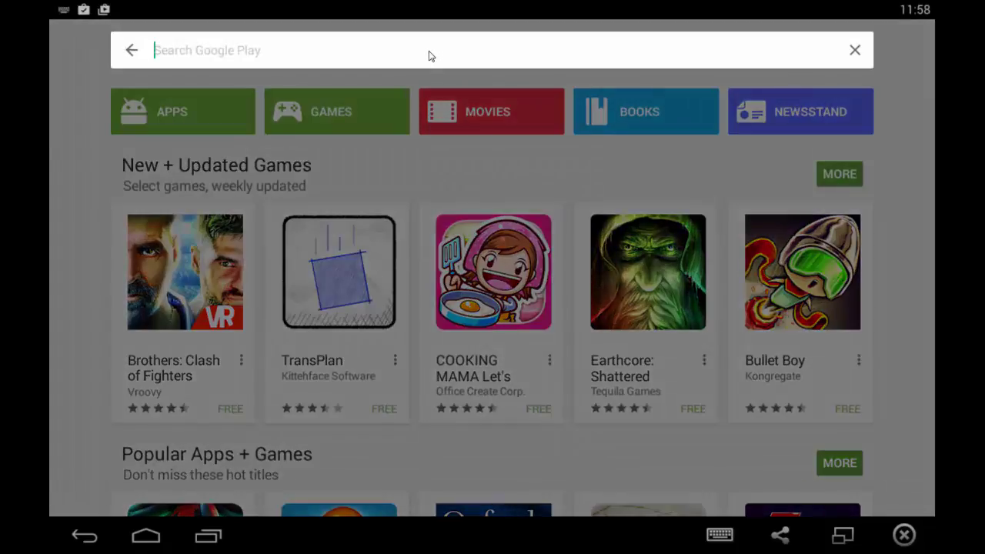
{"action": "type", "text": "ta"}
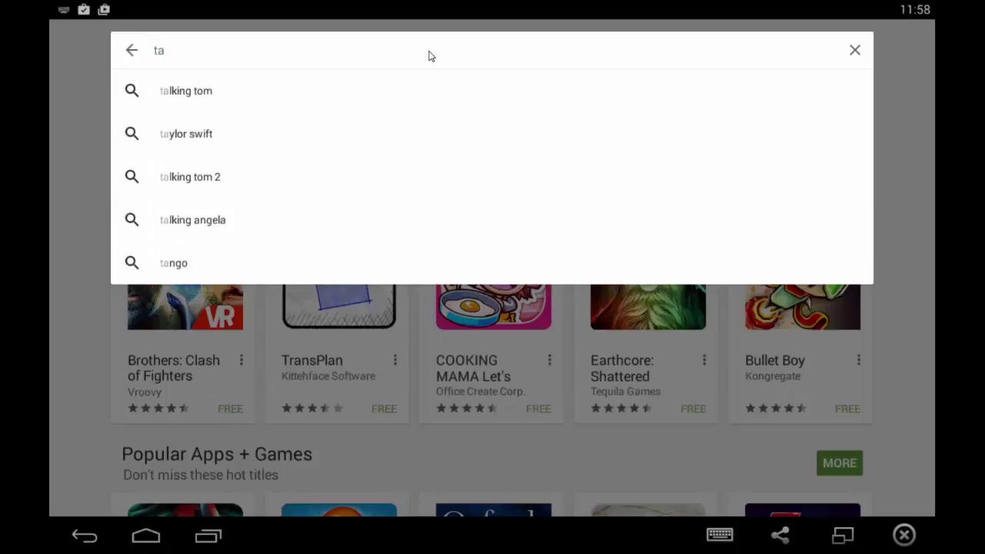
{"action": "type", "text": "pa"}
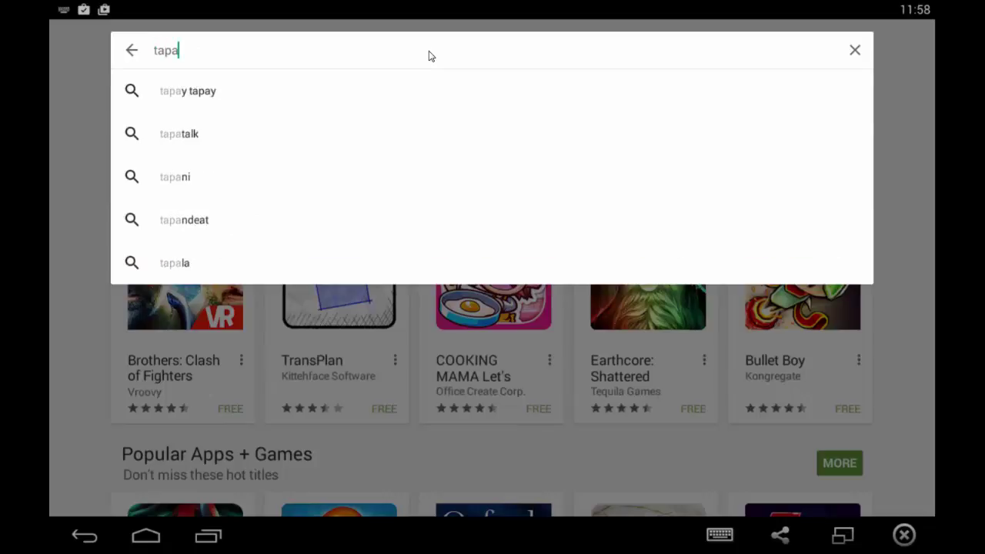
{"action": "type", "text": "ta"}
{"action": "type", "text": "lk"}
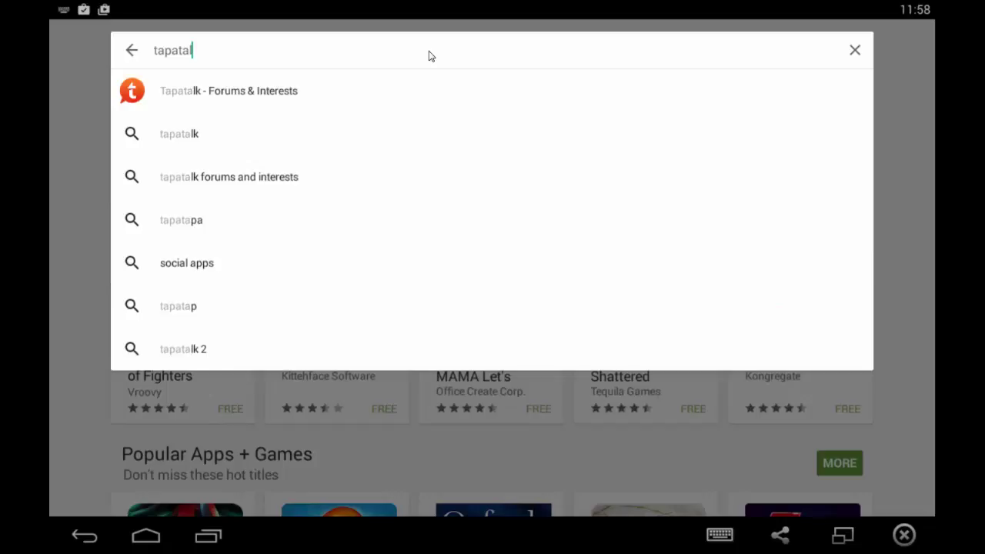
{"action": "left_click", "coordinate": [260, 93]}
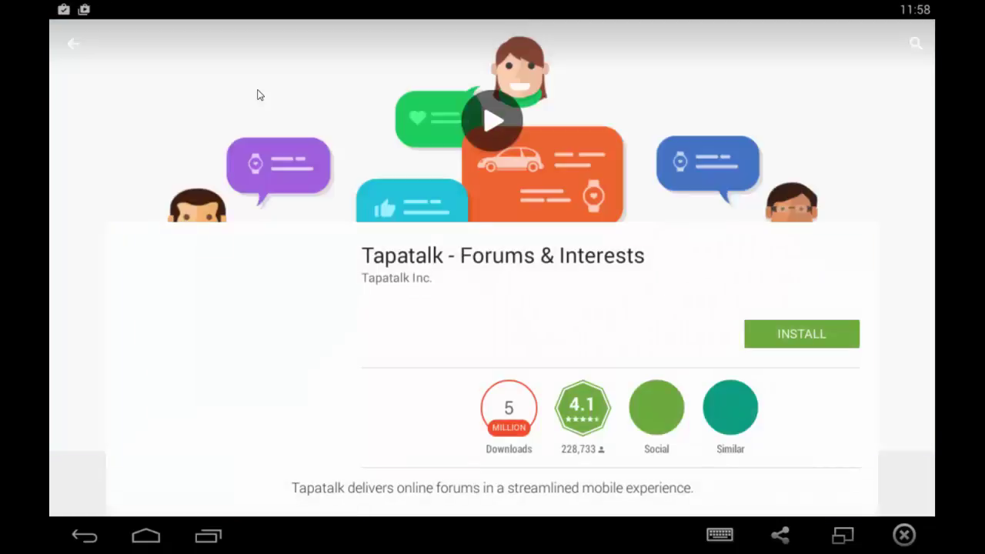
{"action": "left_click", "coordinate": [806, 333]}
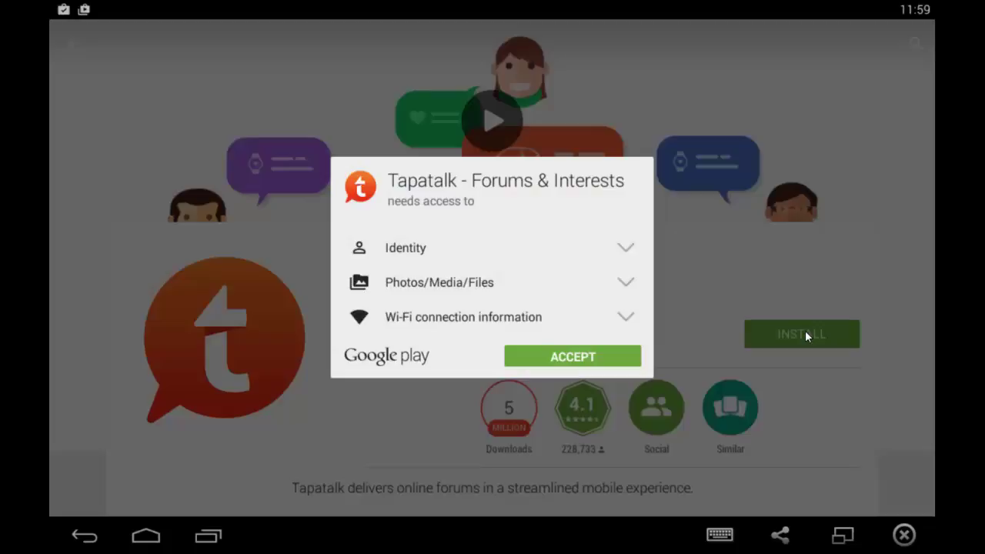
{"action": "left_click", "coordinate": [574, 357]}
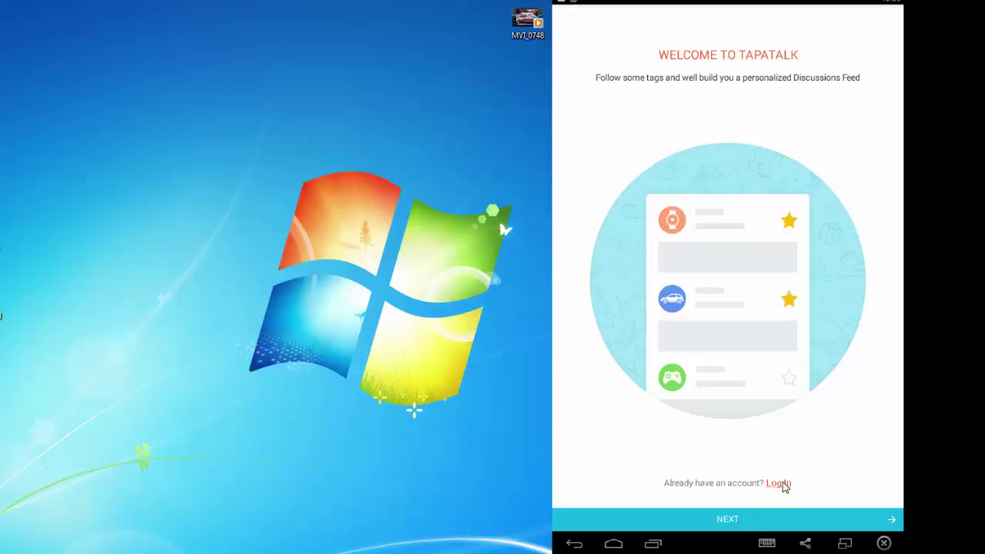
Log in to Tapatalk as an existing user with the Google account.
{"action": "left_click", "coordinate": [731, 526]}
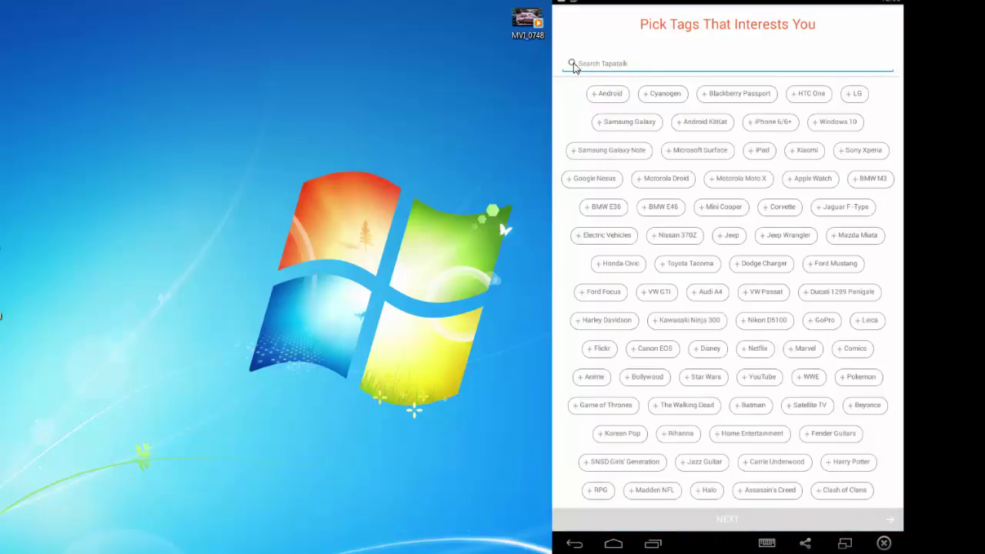
{"action": "left_click", "coordinate": [577, 544]}
{"action": "left_click", "coordinate": [781, 484]}
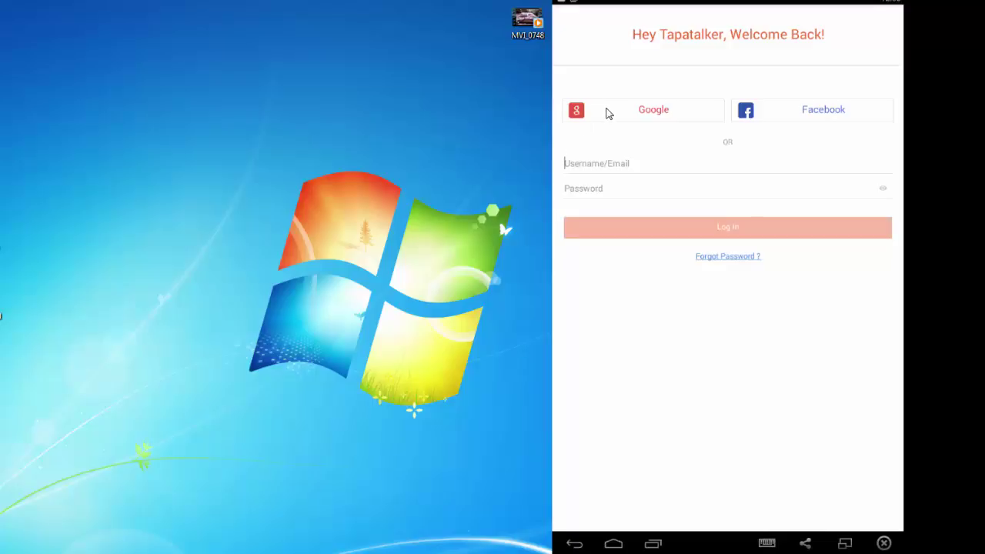
{"action": "left_click", "coordinate": [608, 111]}
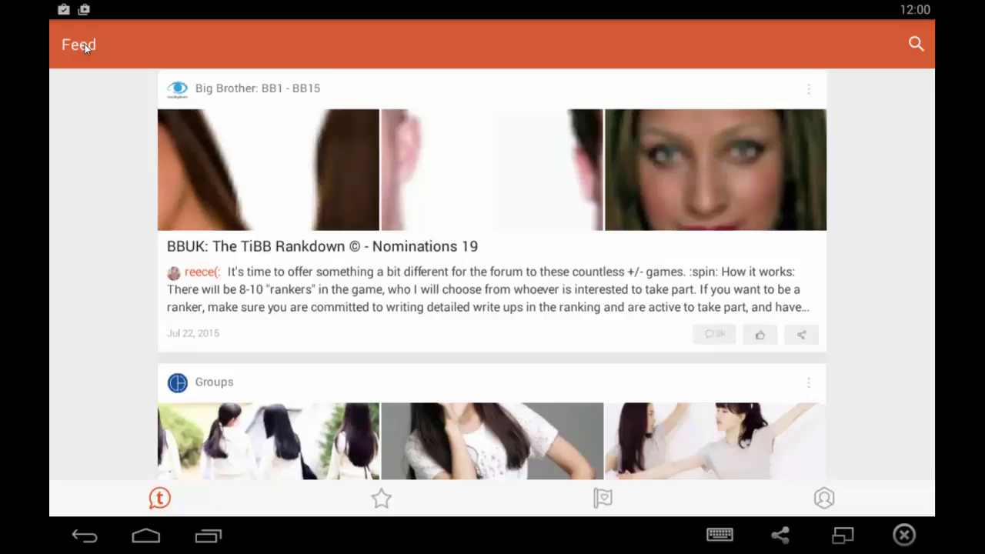
Search the Tapatalk sites for techyworld.in and open Techy World - Forum.
{"action": "left_click", "coordinate": [914, 42]}
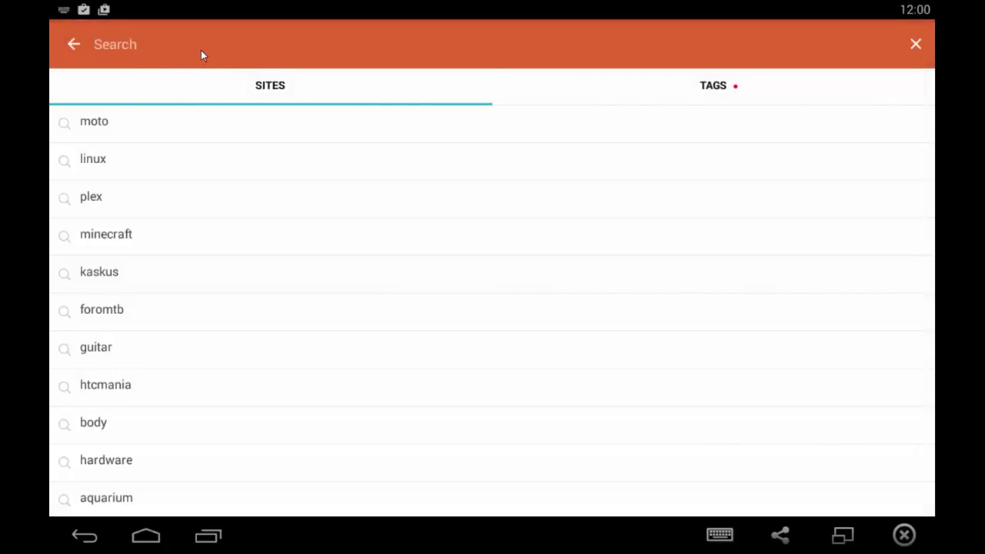
{"action": "type", "text": "t"}
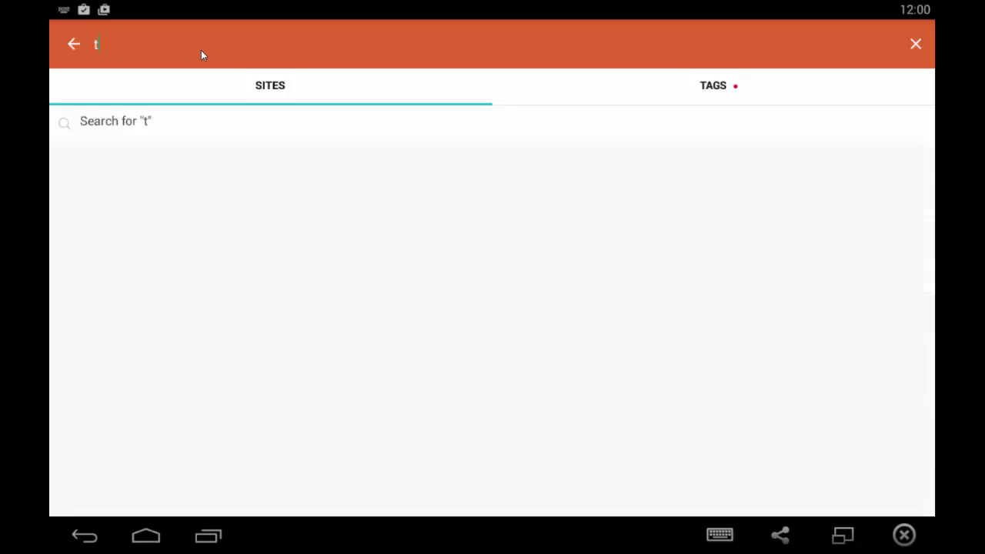
{"action": "type", "text": "echywo"}
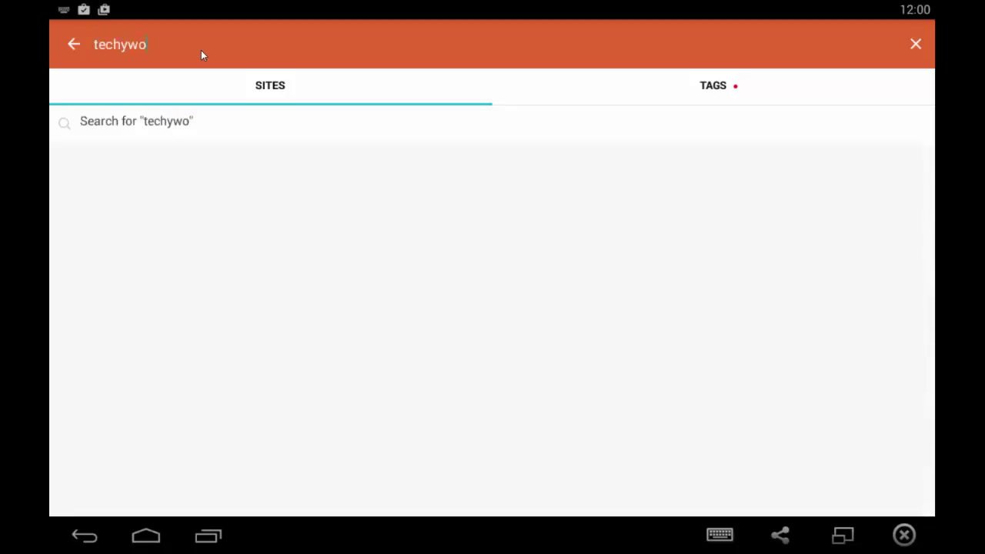
{"action": "type", "text": "rld.in"}
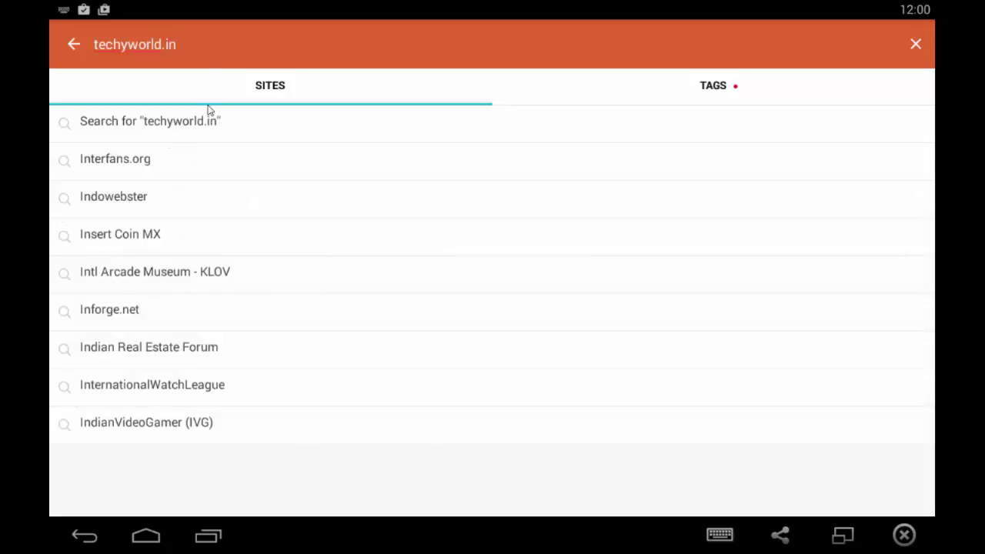
{"action": "left_click", "coordinate": [205, 124]}
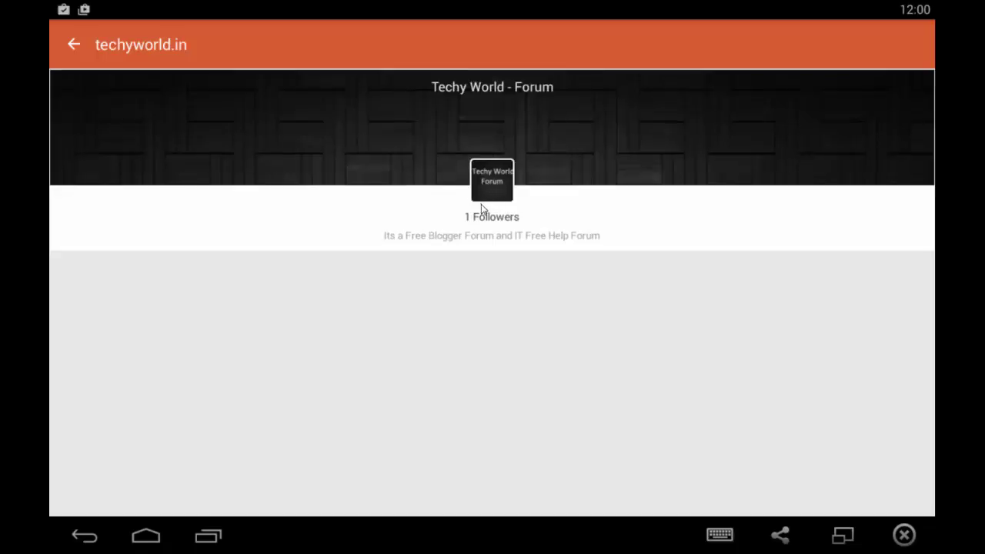
{"action": "left_click", "coordinate": [494, 186]}
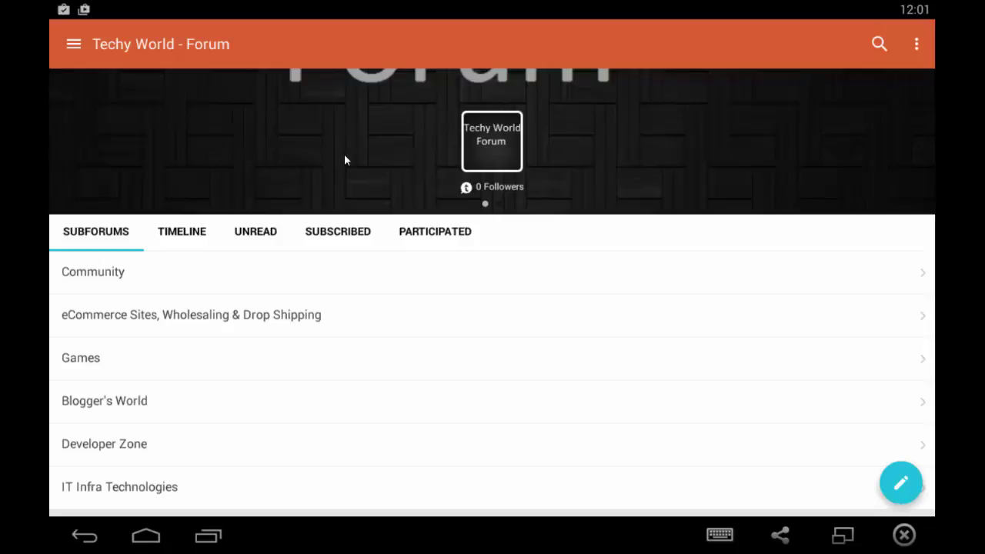
View the forum's navigation options, open VMware Technology under IT Infra Technologies, and check its Beginner subforum.
{"action": "left_click", "coordinate": [74, 45]}
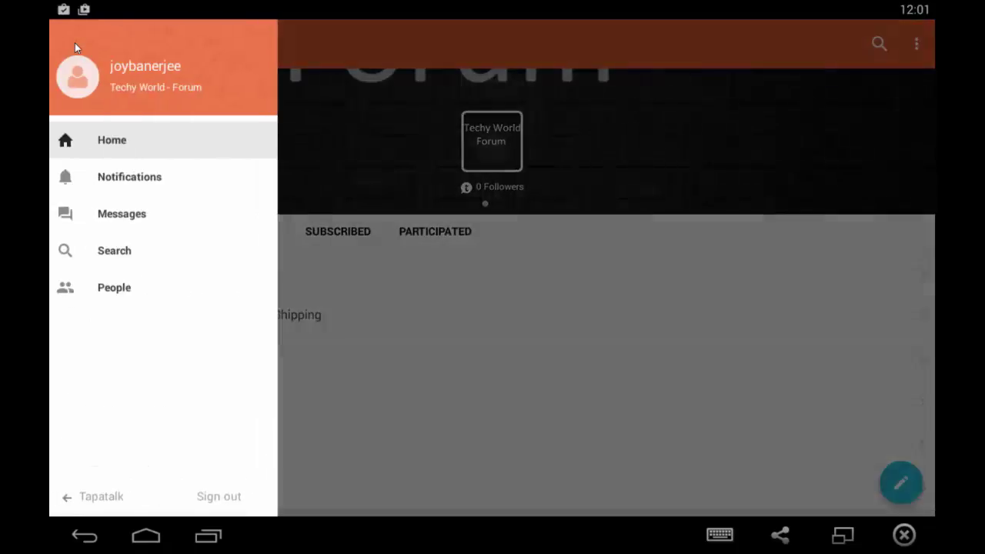
{"action": "left_click", "coordinate": [446, 124]}
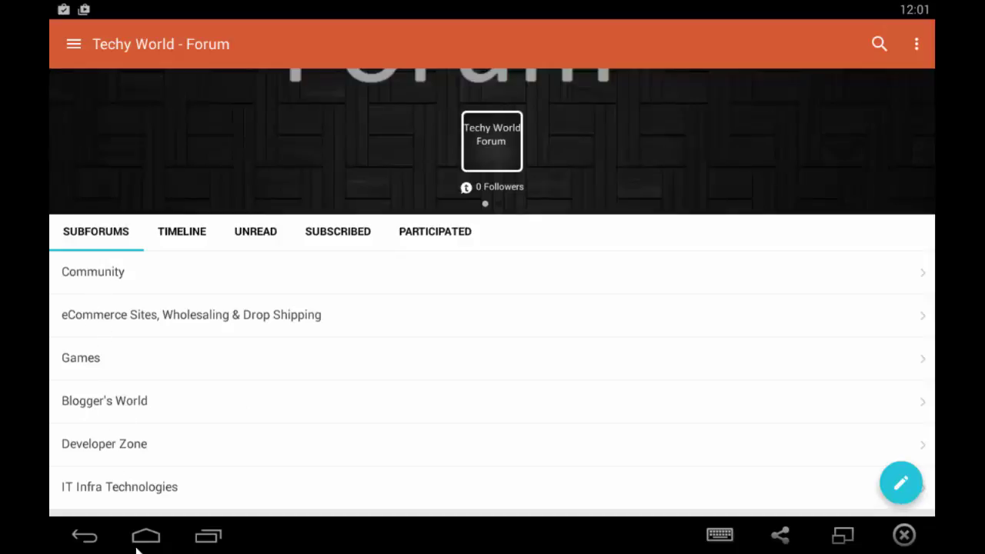
{"action": "left_click", "coordinate": [131, 497]}
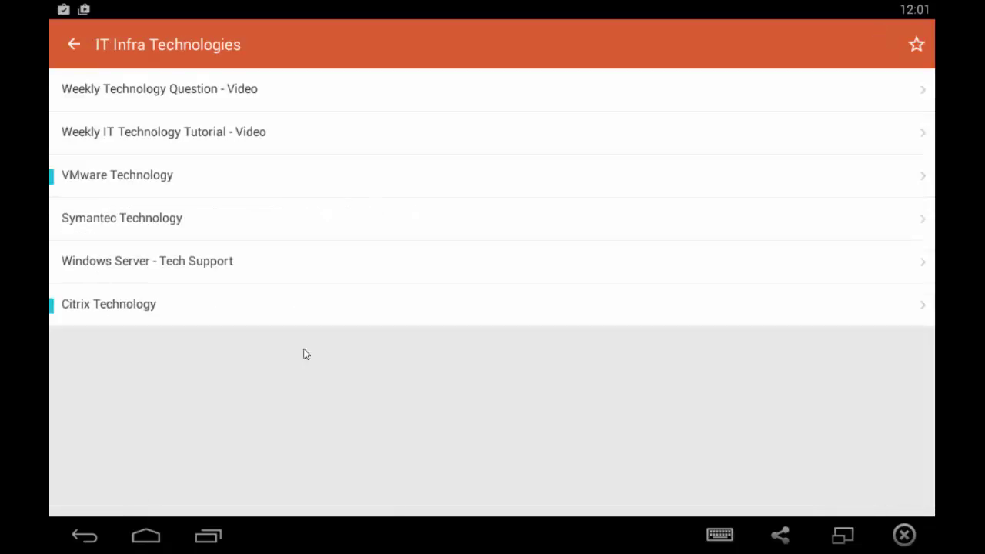
{"action": "left_click", "coordinate": [133, 179]}
{"action": "left_click", "coordinate": [159, 96]}
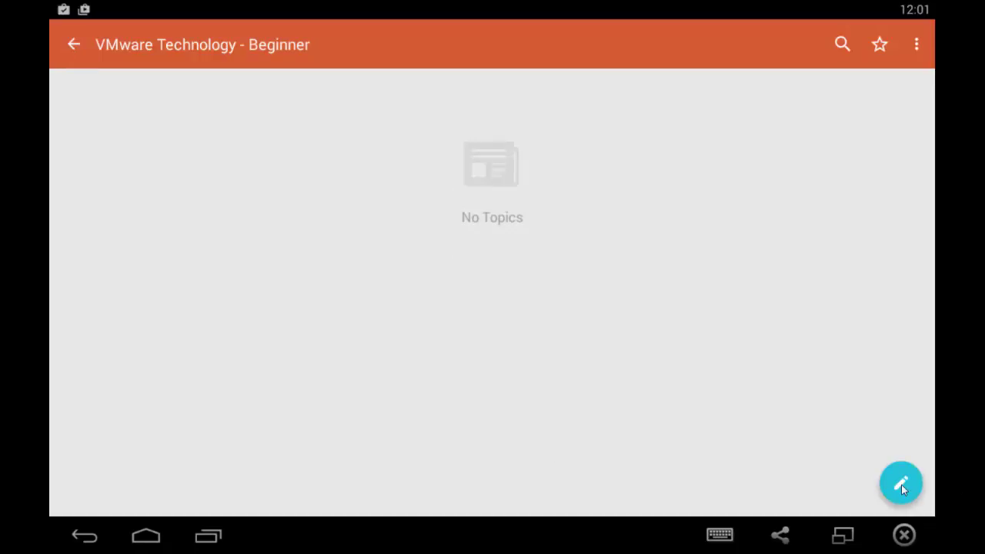
{"action": "left_click", "coordinate": [70, 43]}
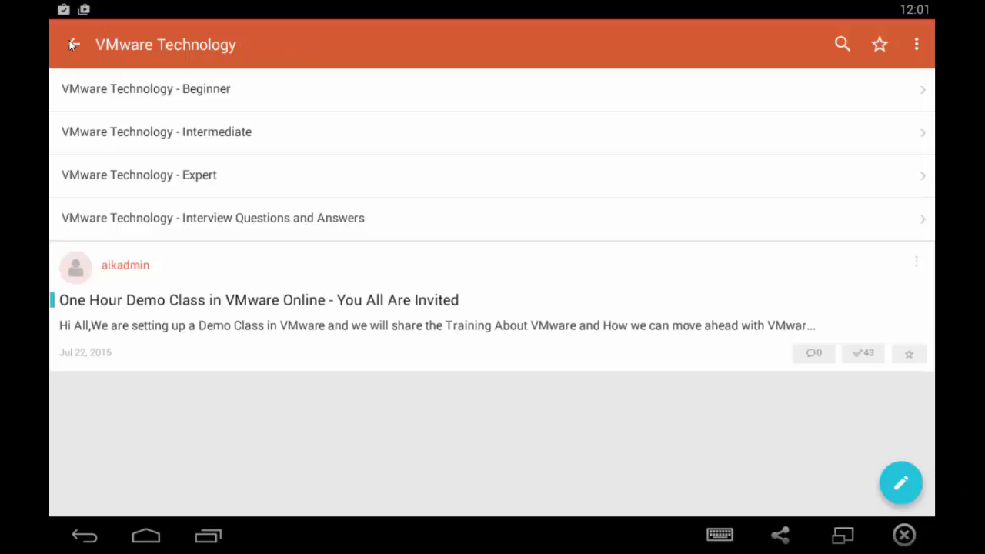
Open the topic "One Hour Demo Class in VMware Online - You All Are Invited" and post the quick reply "k".
{"action": "left_click", "coordinate": [218, 311]}
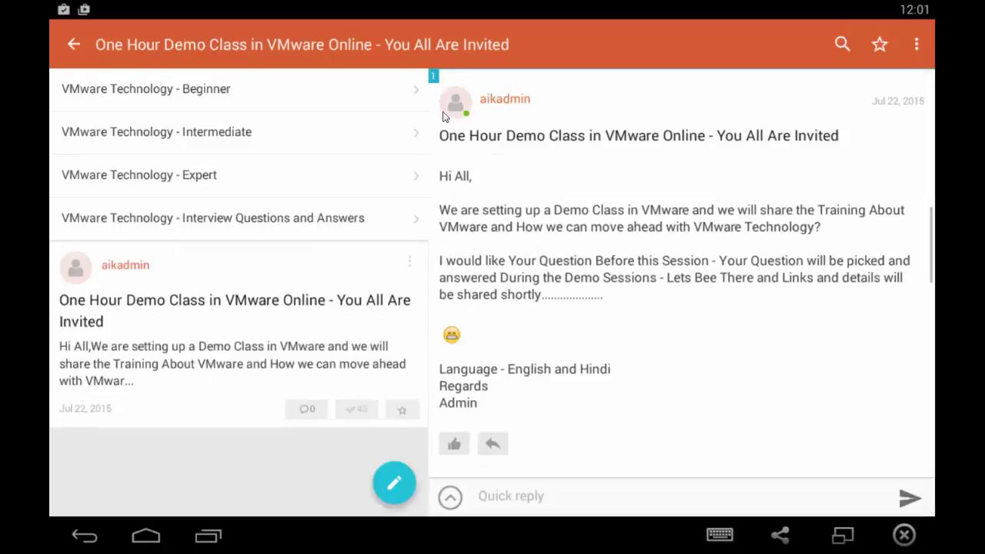
{"action": "left_click", "coordinate": [529, 505]}
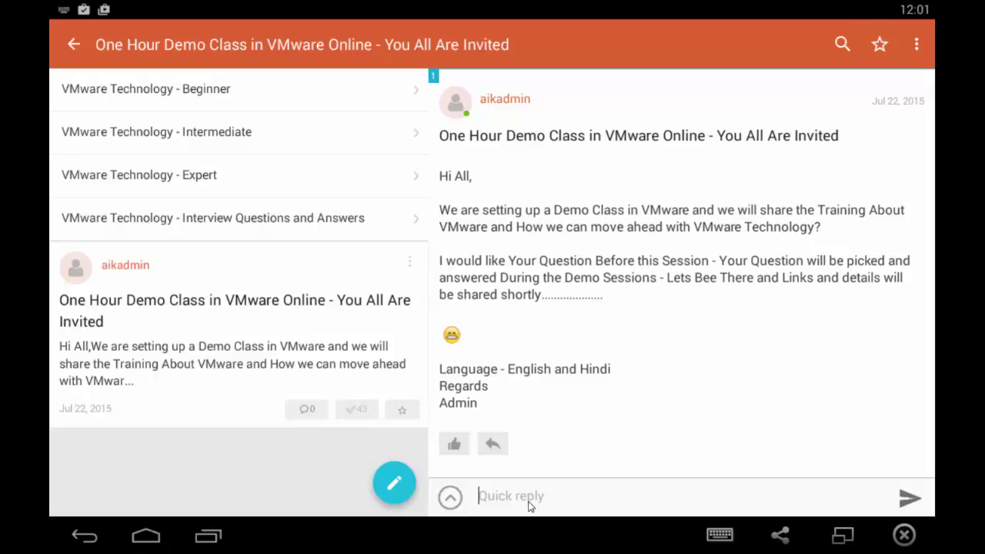
{"action": "type", "text": "k"}
{"action": "left_click", "coordinate": [900, 500]}
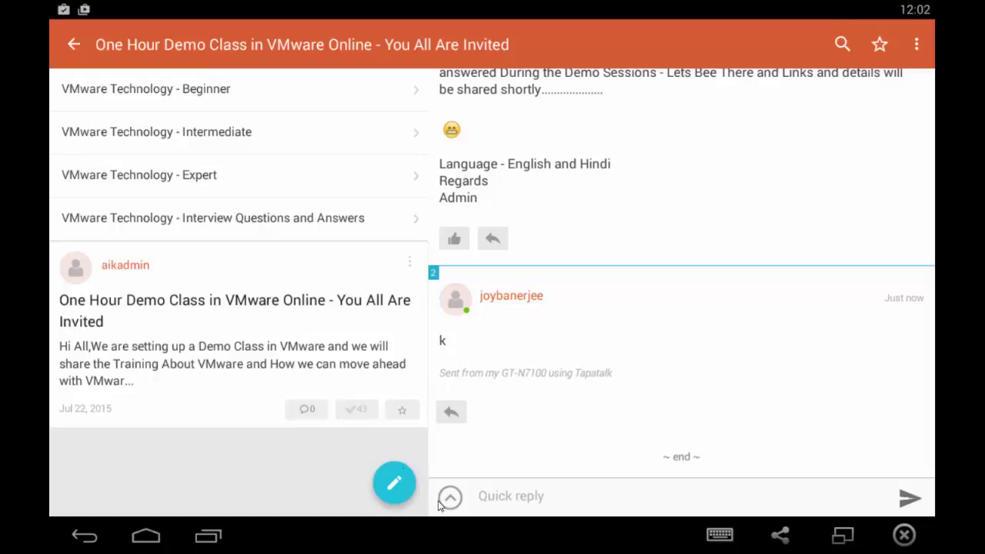
Leave the VMware topic and go back up to the Techy World forum's home page.
{"action": "left_click", "coordinate": [73, 45]}
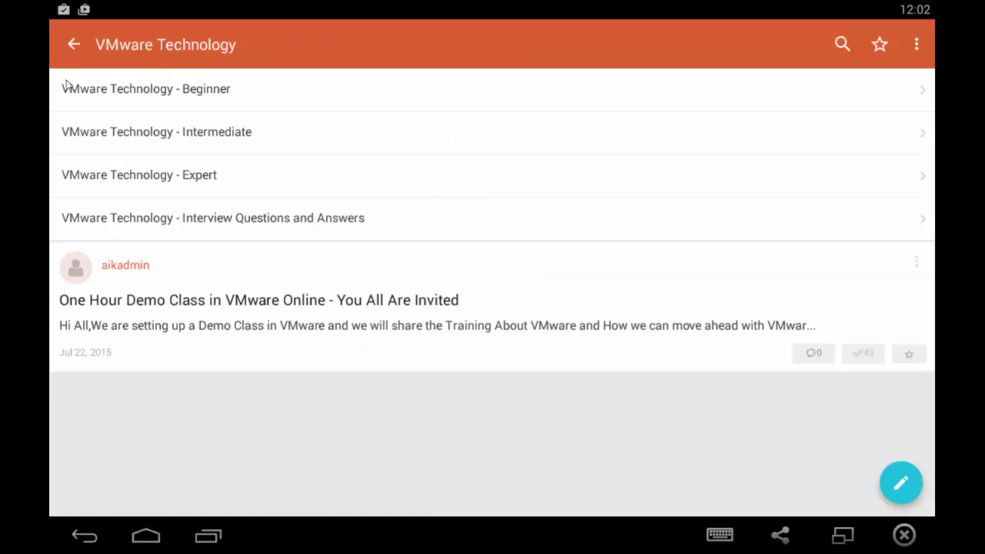
{"action": "left_click", "coordinate": [68, 43]}
{"action": "left_click", "coordinate": [73, 45]}
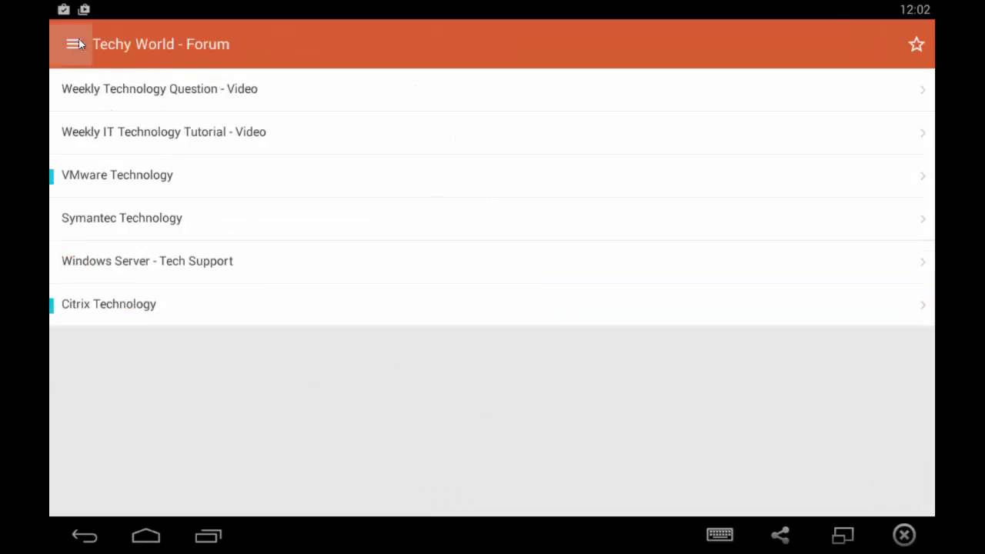
Check the forum's notifications, postponing the offer of the new global Notifications view, and return to the forum home page.
{"action": "left_click", "coordinate": [85, 44]}
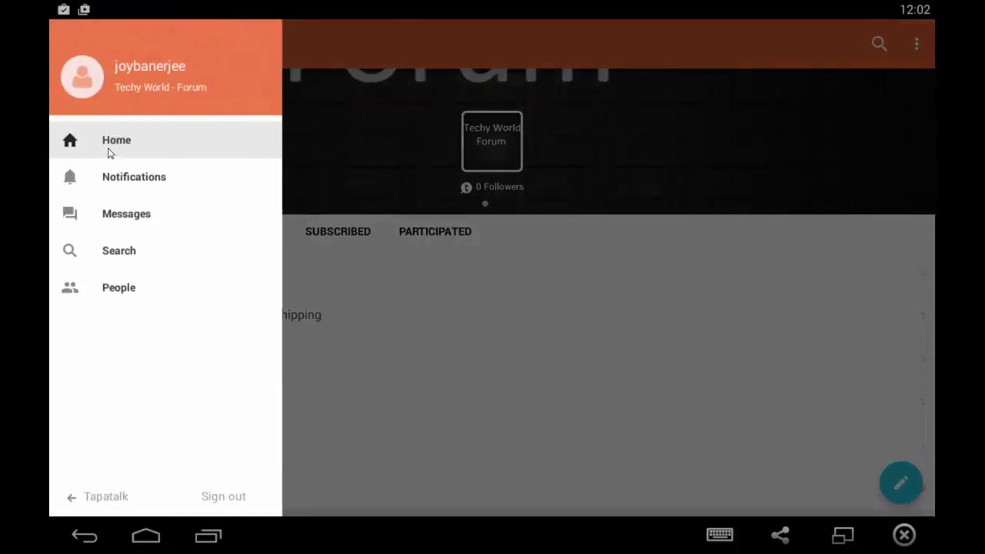
{"action": "left_click", "coordinate": [146, 183]}
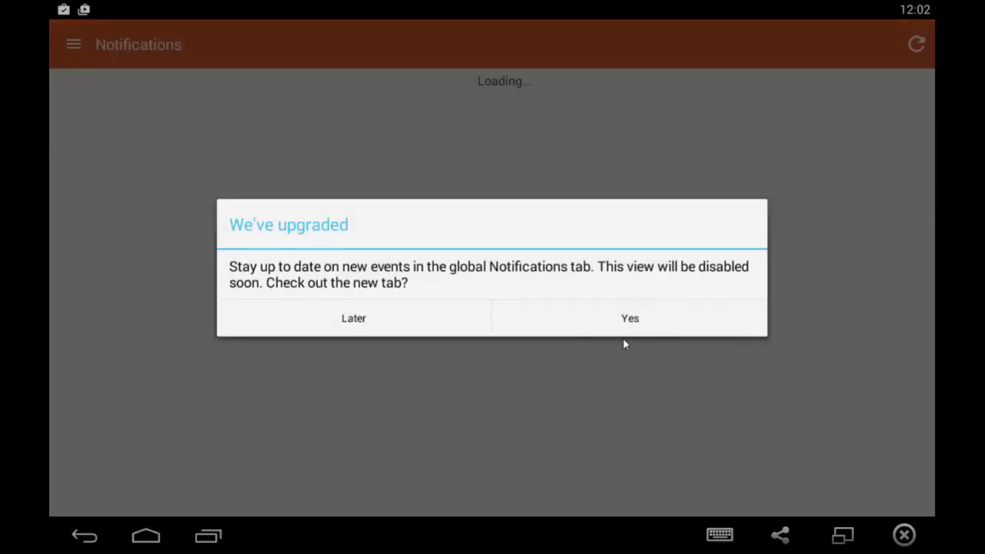
{"action": "left_click", "coordinate": [356, 323]}
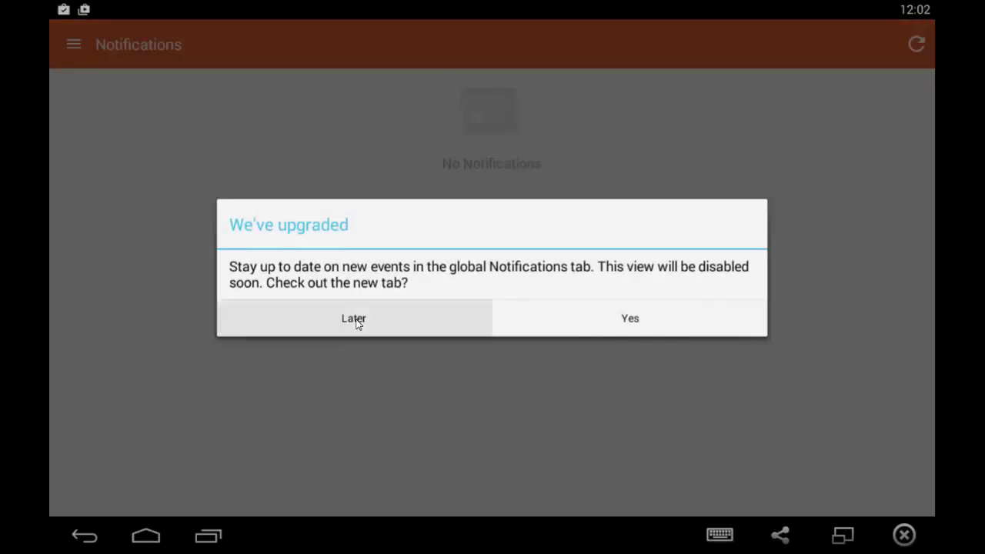
{"action": "left_click", "coordinate": [75, 46]}
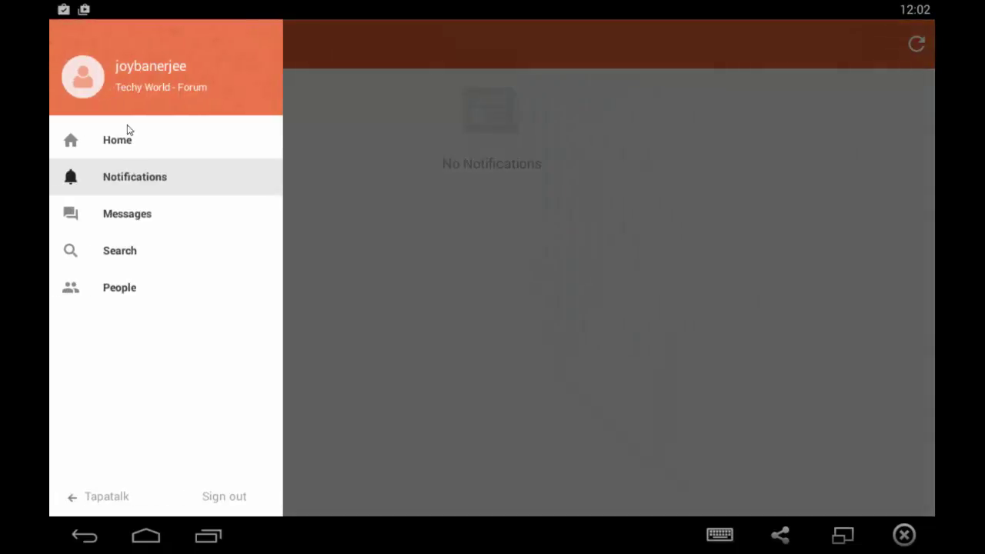
{"action": "left_click", "coordinate": [117, 141]}
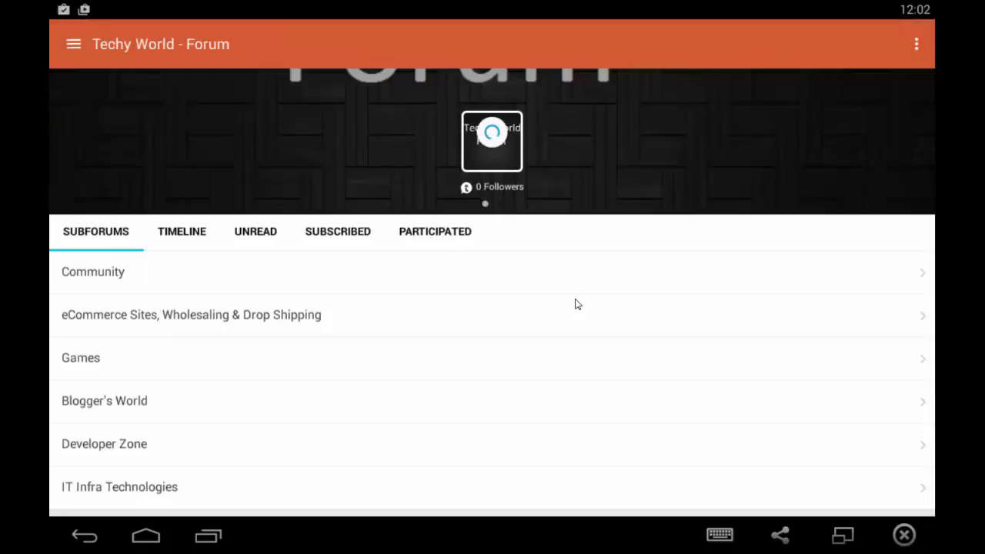